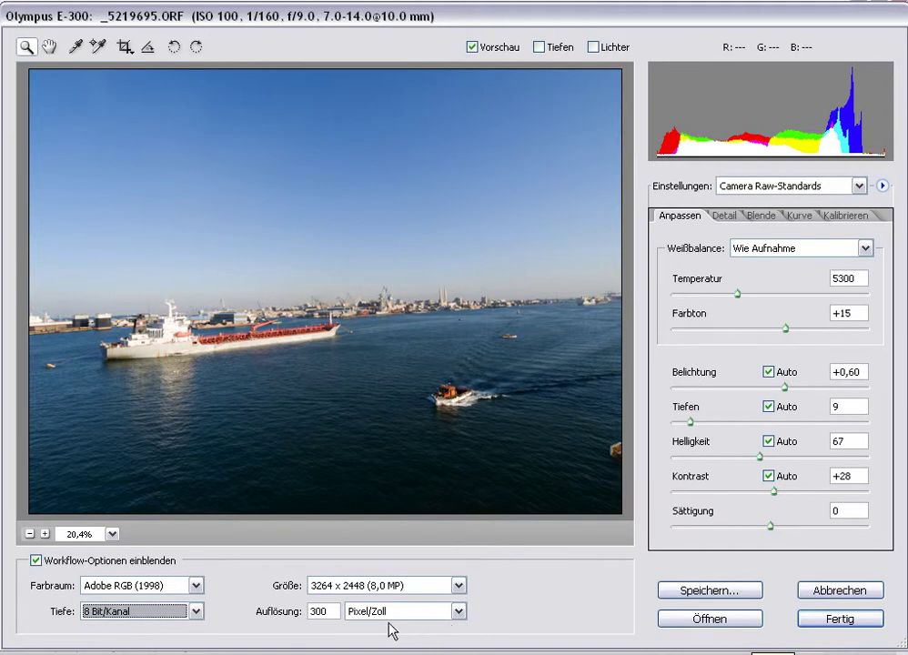
Open the Farbraum colour space list in the workflow options.
click(195, 586)
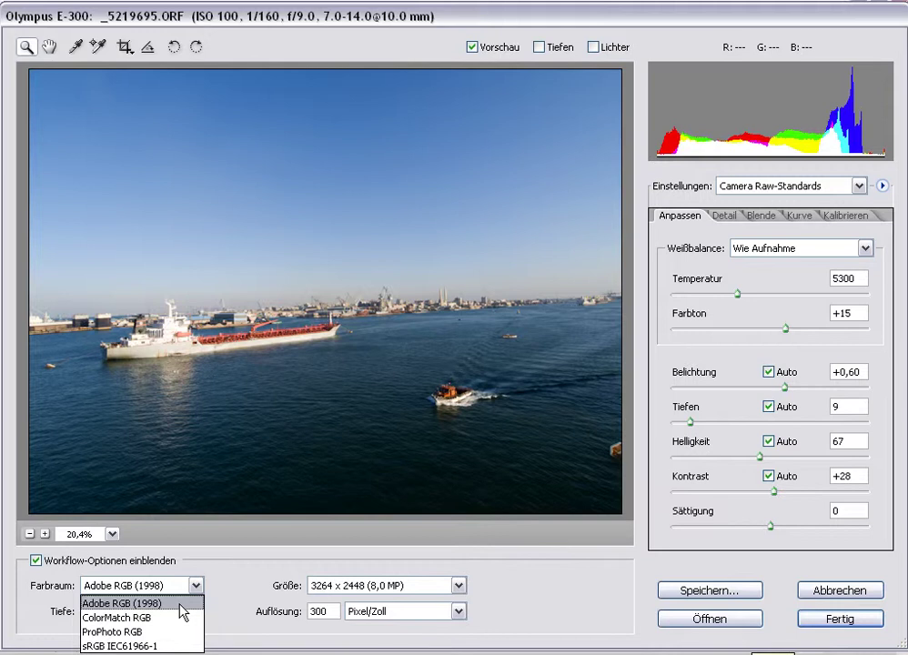
Review the Farbraum list twice, keeping Adobe RGB (1998) selected each time.
click(180, 604)
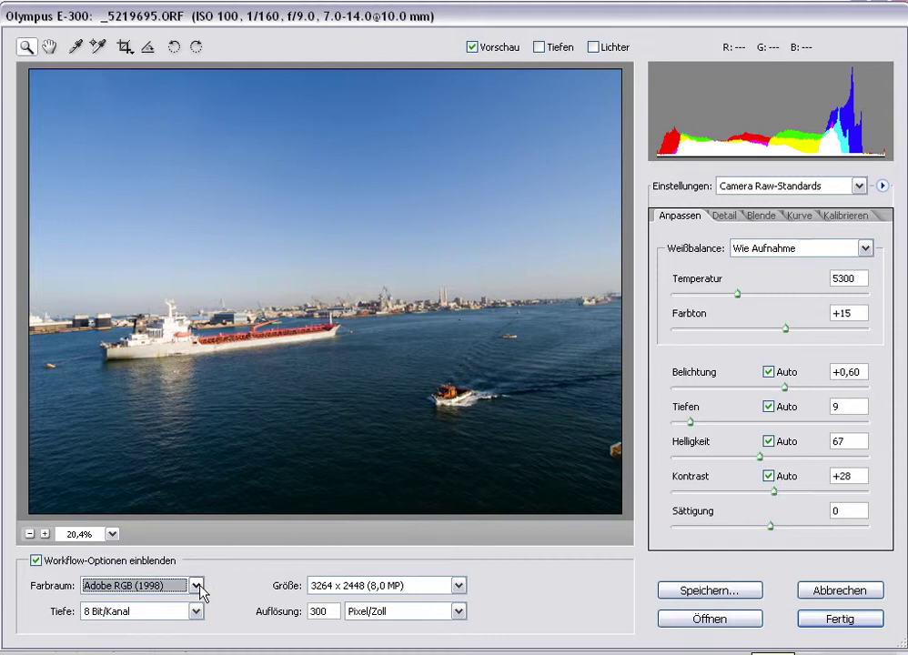
click(197, 585)
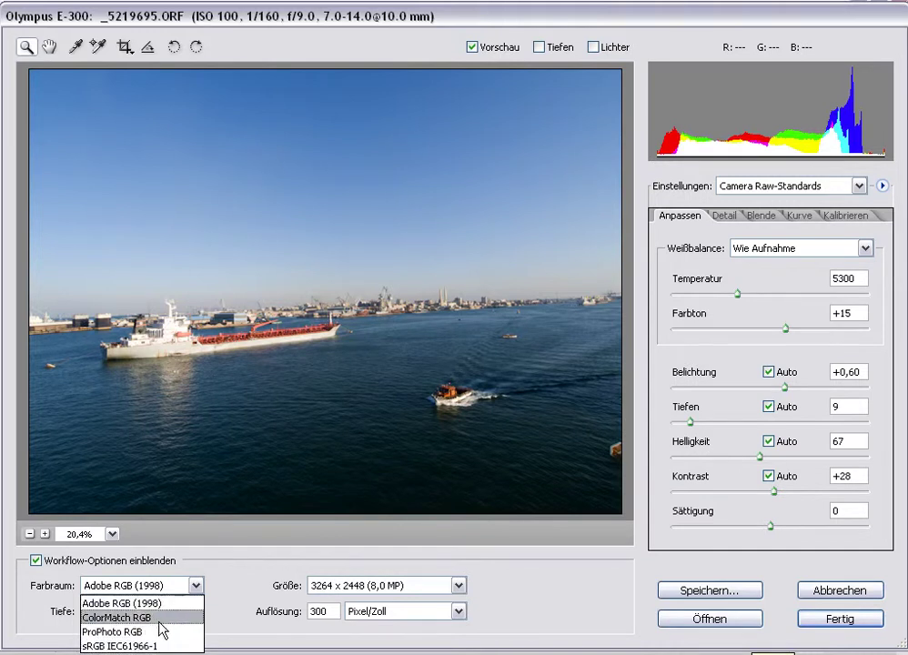
click(160, 604)
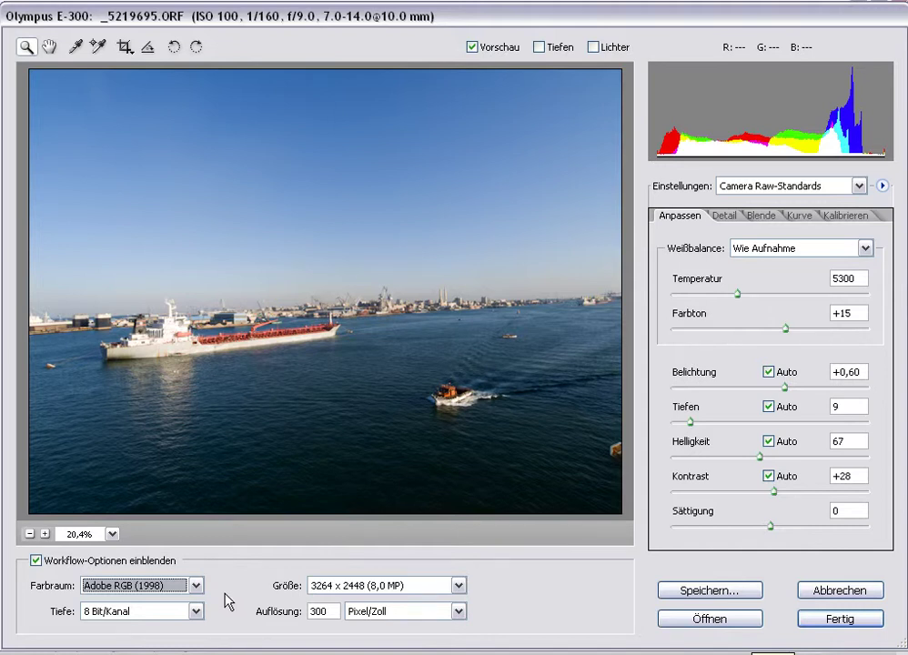
Set Tiefe to 16 Bit/Kanal, after briefly switching back to 8 Bit/Kanal.
click(194, 613)
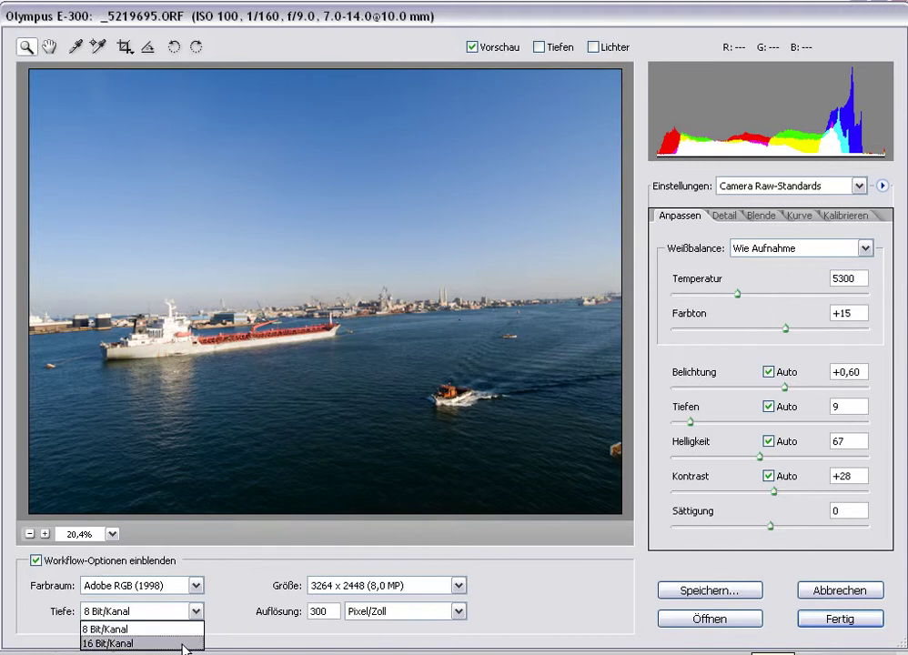
click(184, 644)
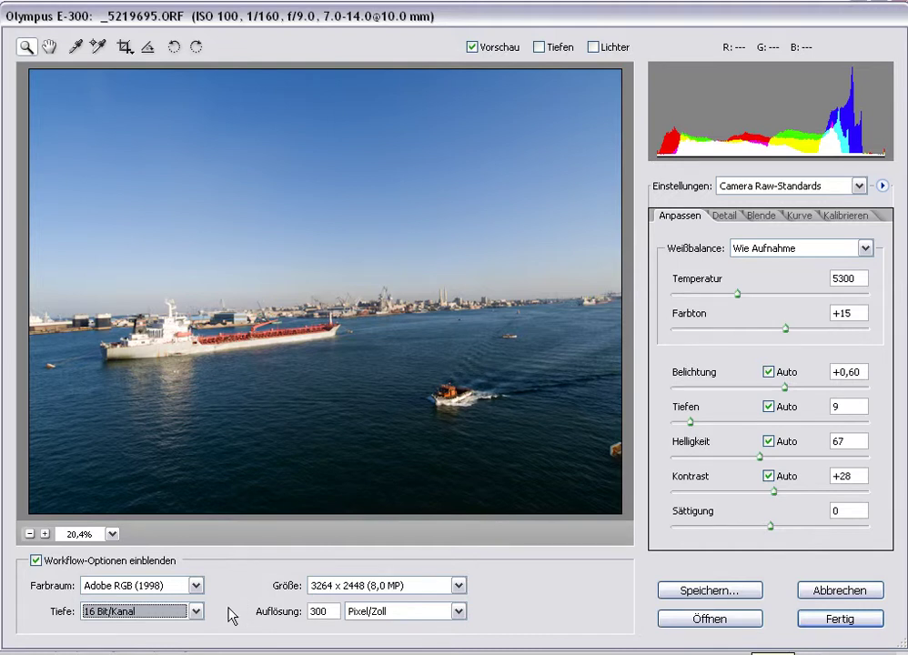
click(195, 612)
click(188, 630)
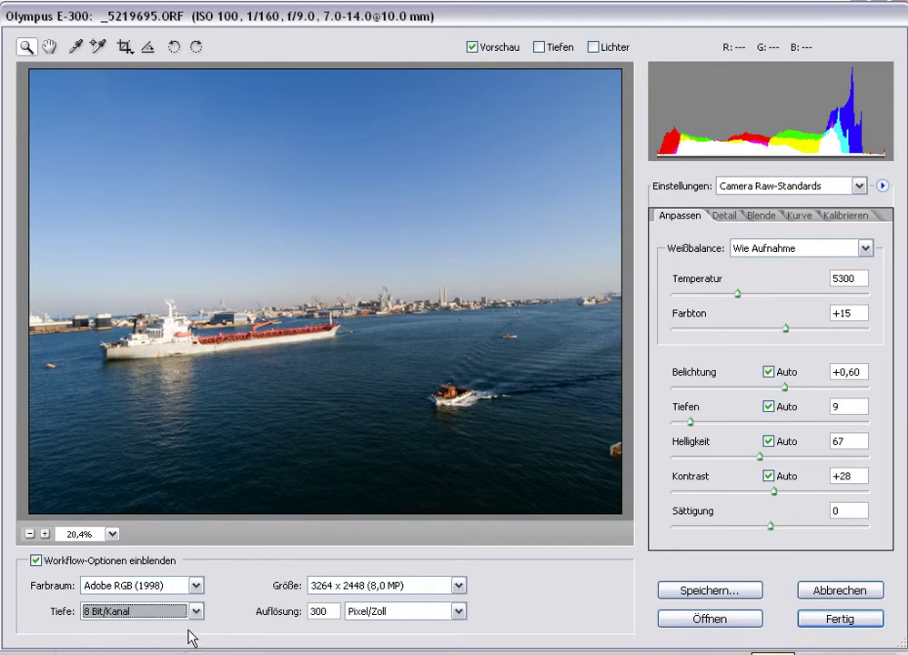
click(196, 612)
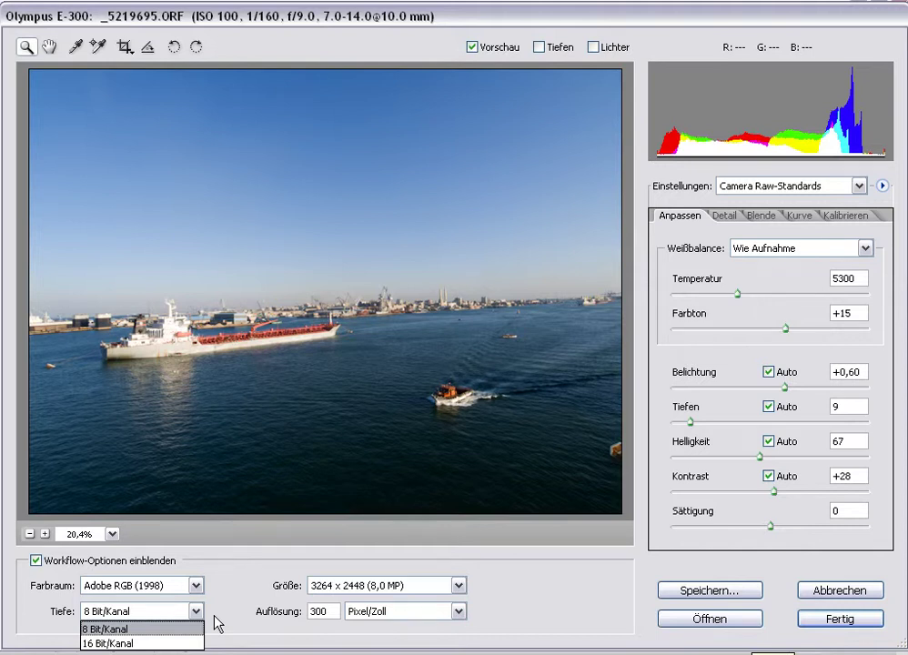
click(168, 643)
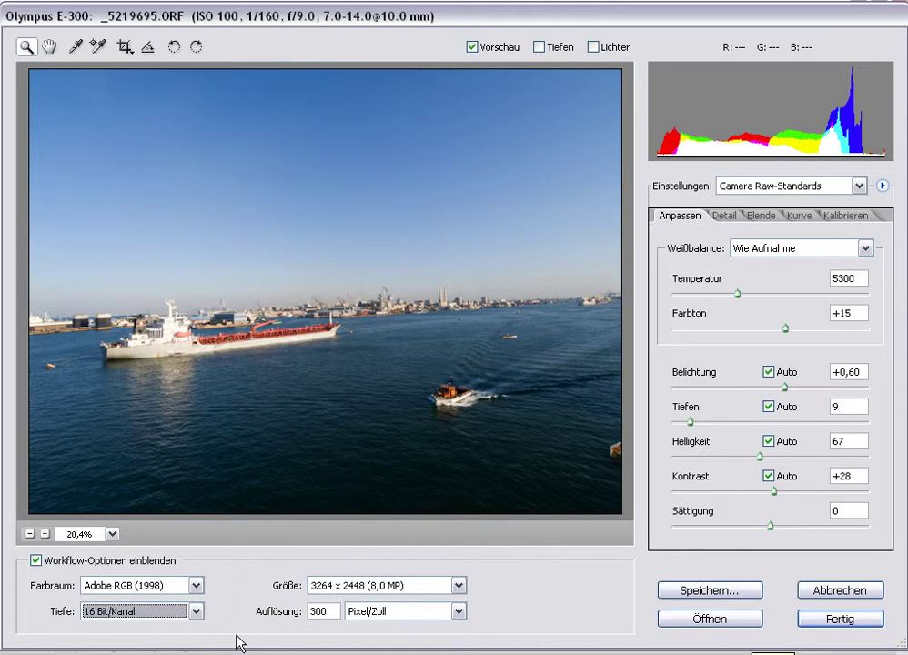
click(458, 586)
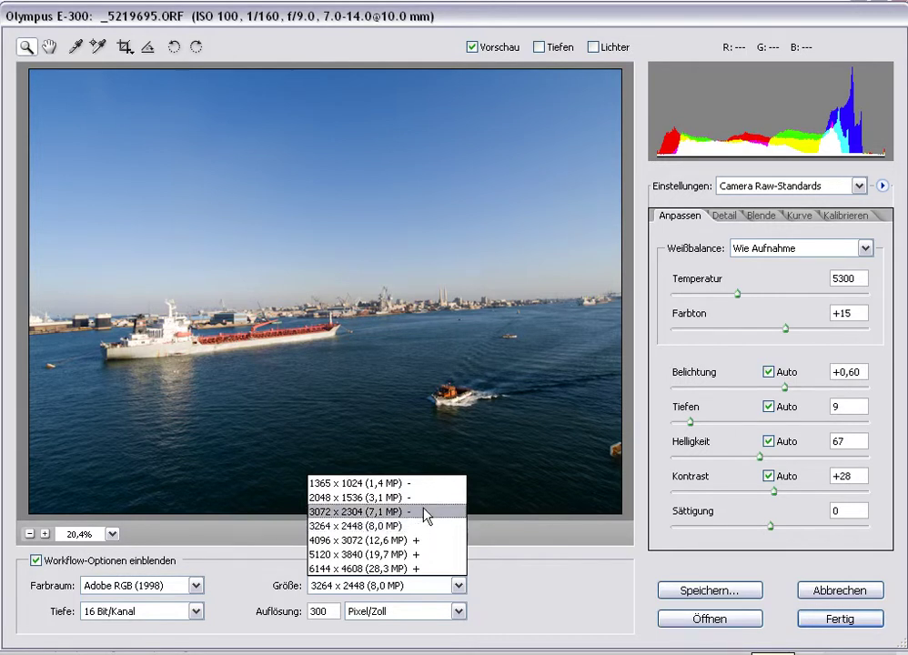
click(382, 528)
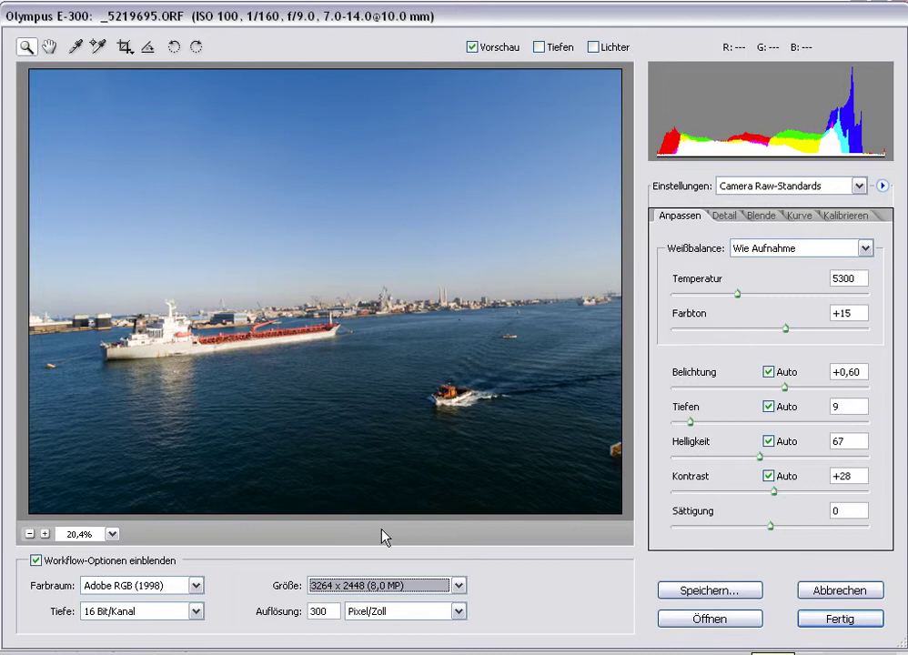
click(469, 592)
click(435, 552)
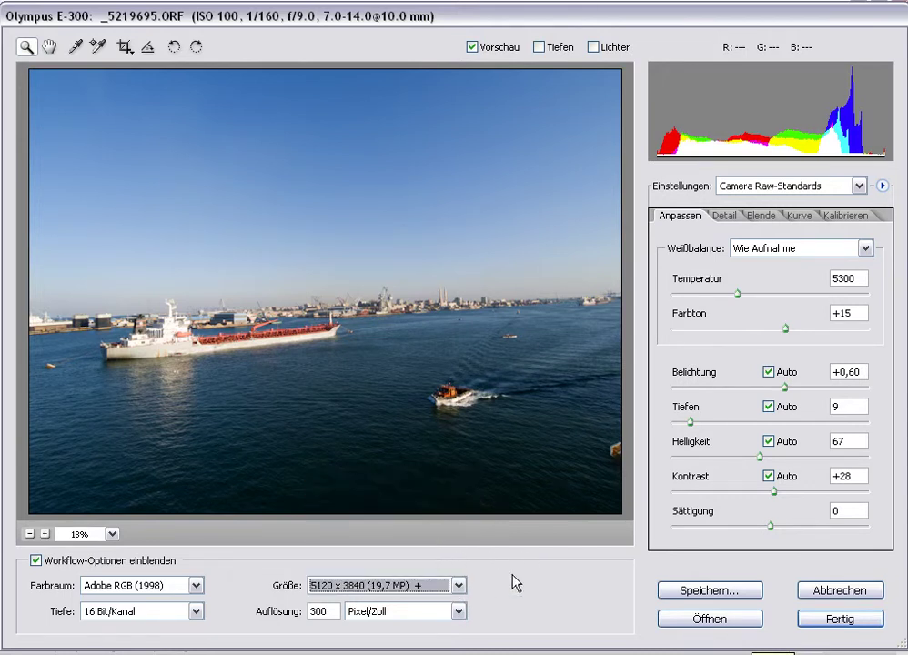
click(466, 580)
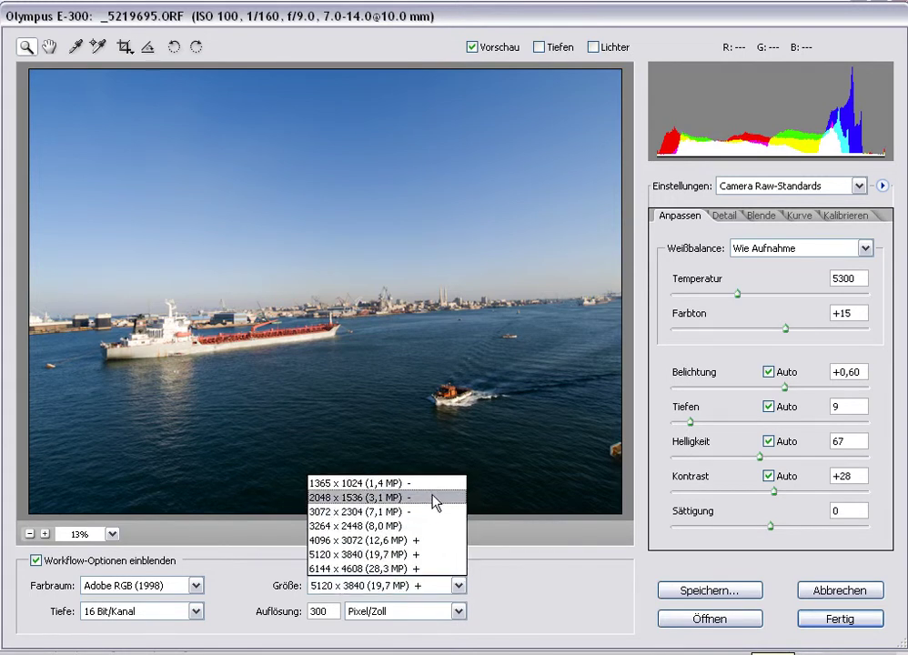
click(431, 483)
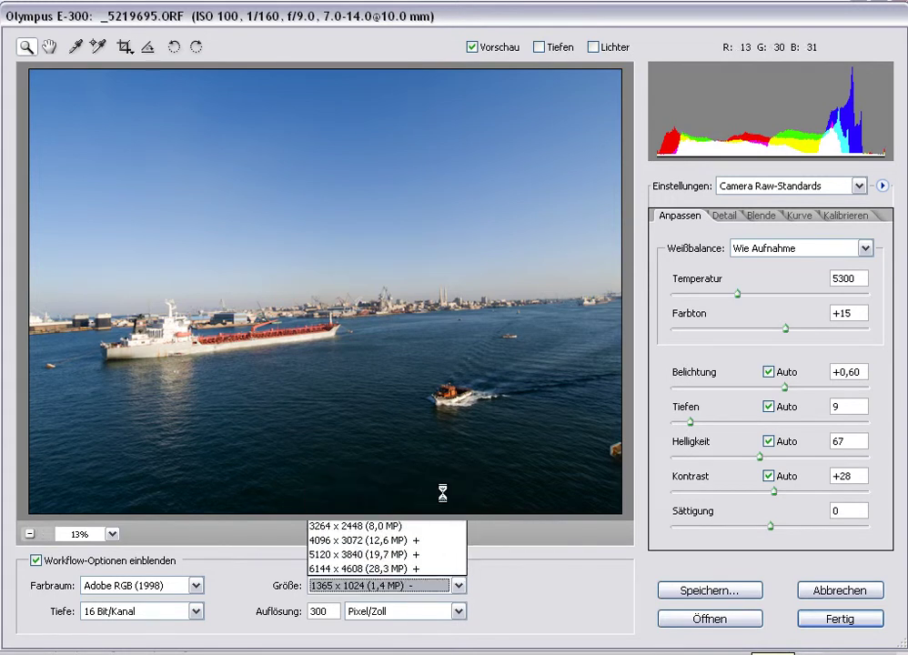
click(460, 586)
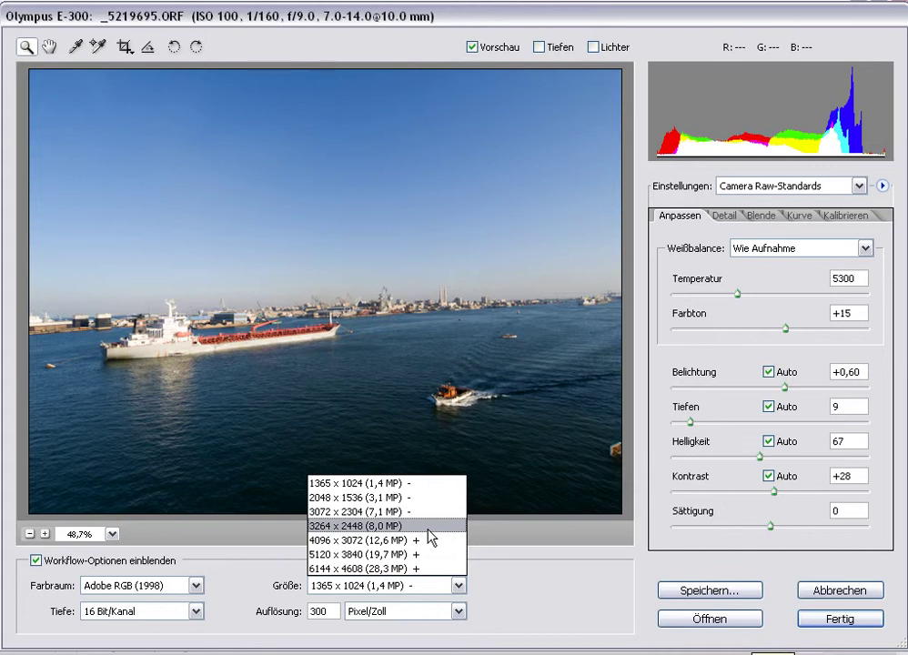
click(431, 525)
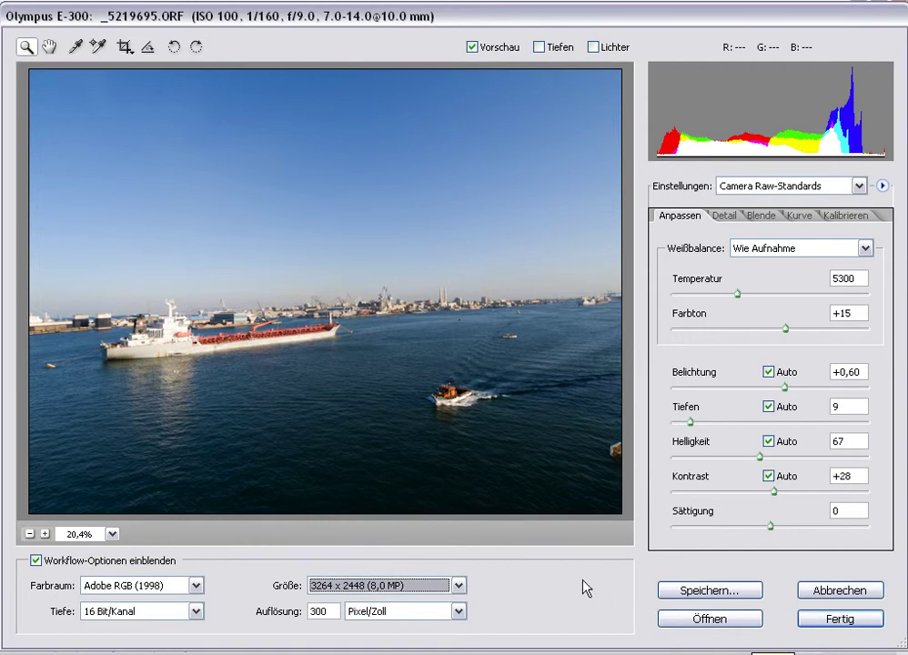
click(459, 611)
click(460, 620)
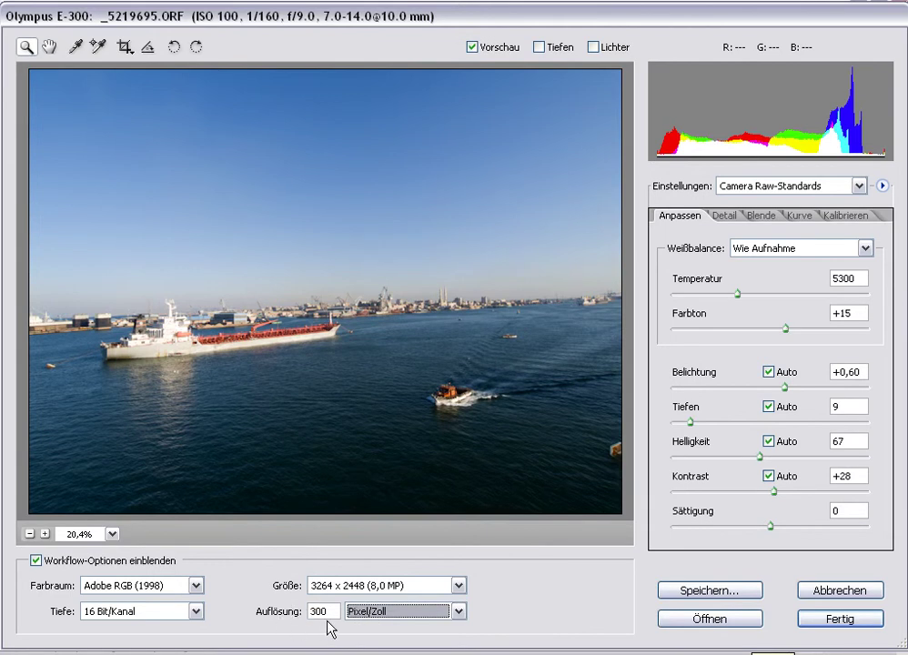
click(459, 614)
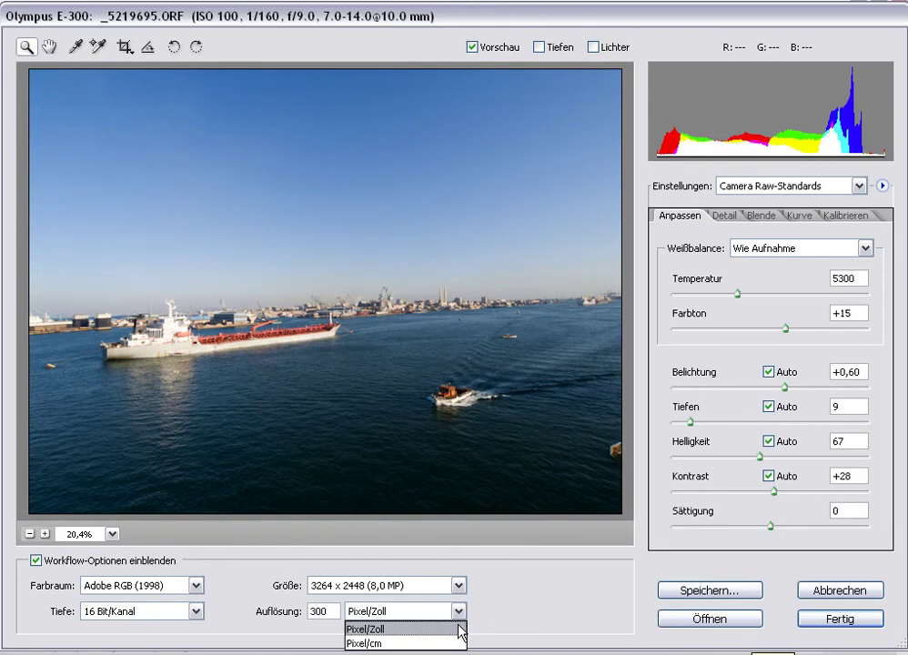
click(459, 629)
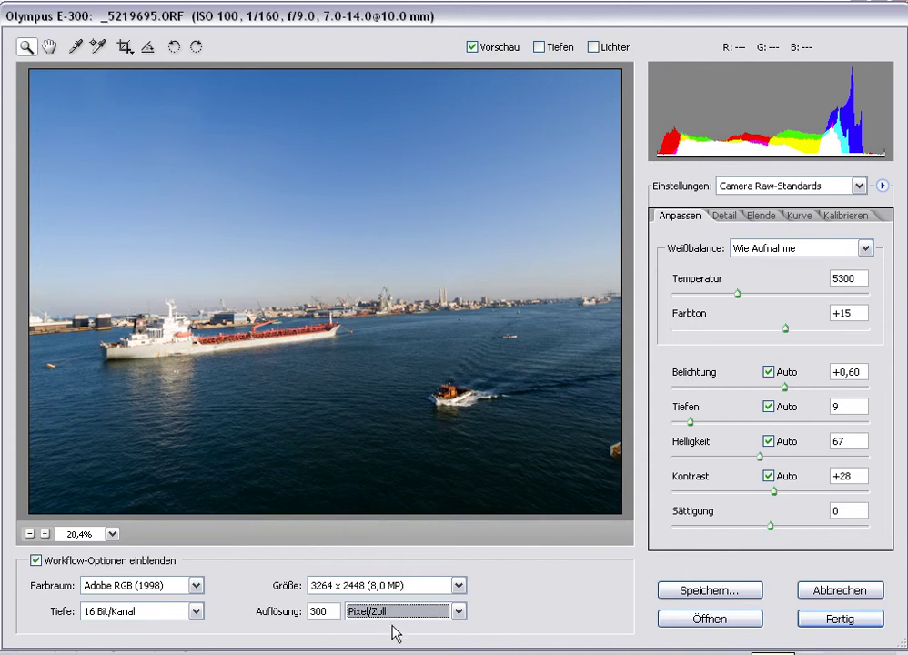
drag(332, 613, 293, 617)
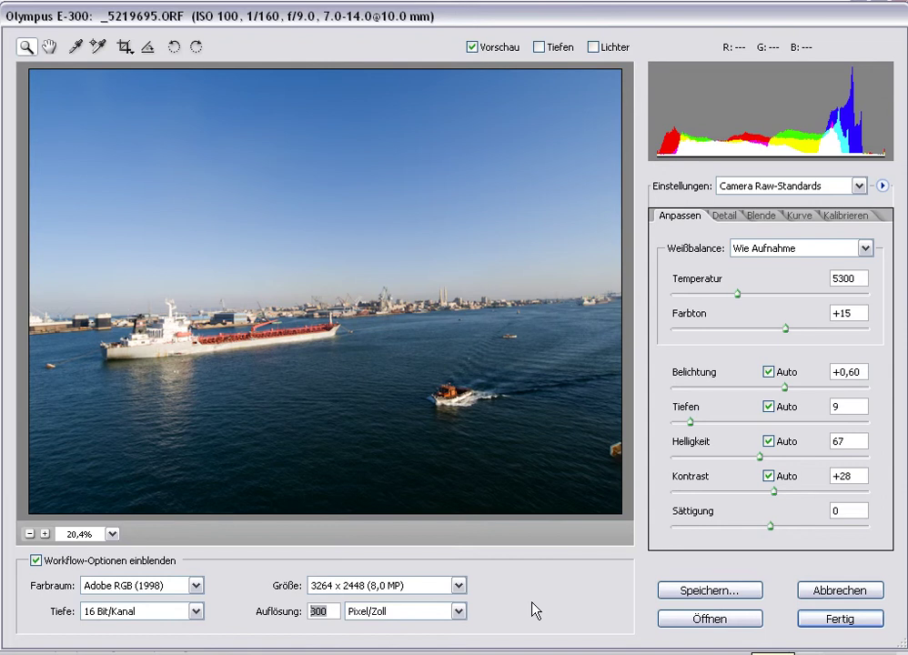
Leave Auflösung at 300 Pixel/Zoll and uncheck Workflow-Optionen einblenden.
click(333, 611)
click(36, 561)
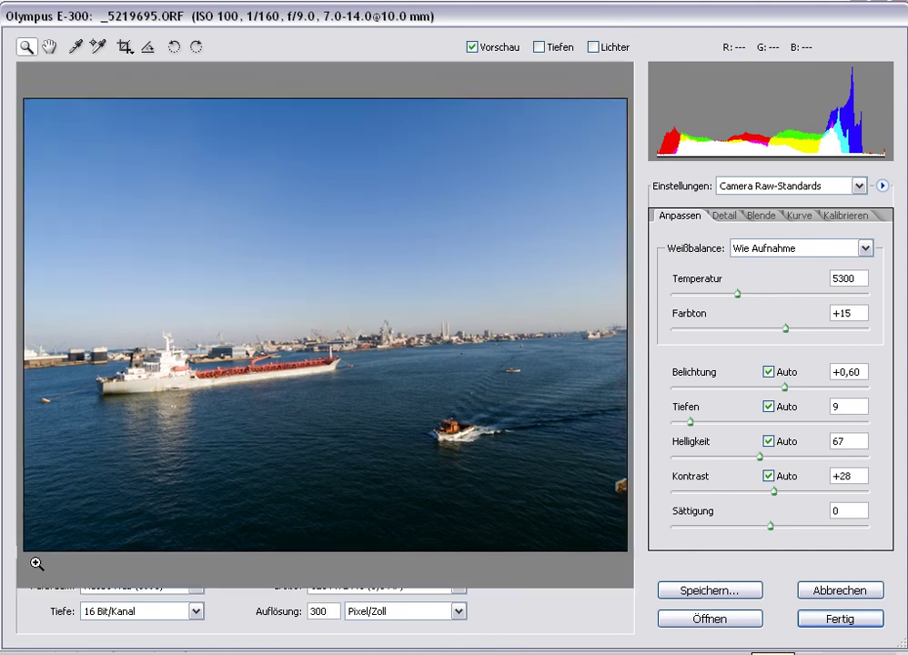